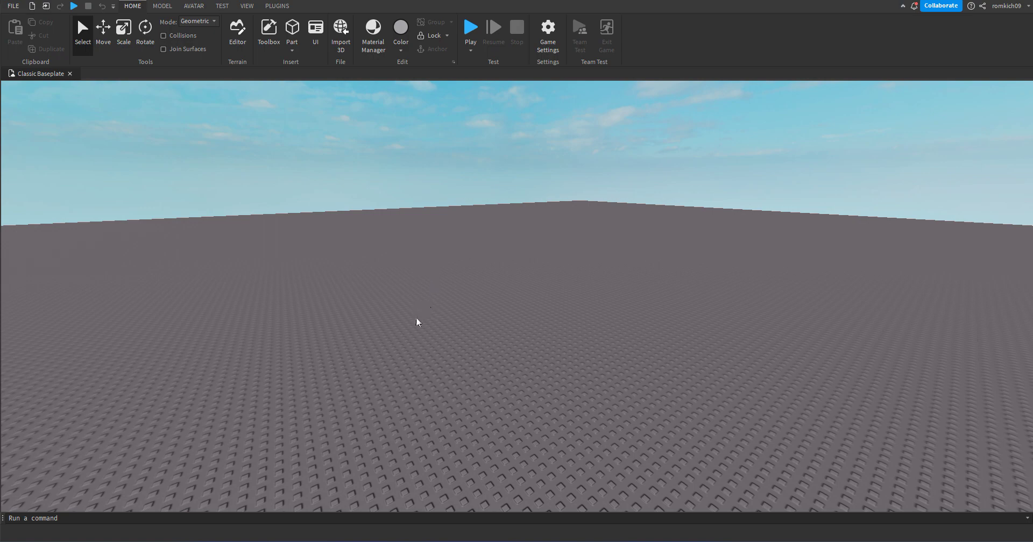
Step: Show the Explorer and Properties windows
{"action": "left_click", "coordinate": [247, 6]}
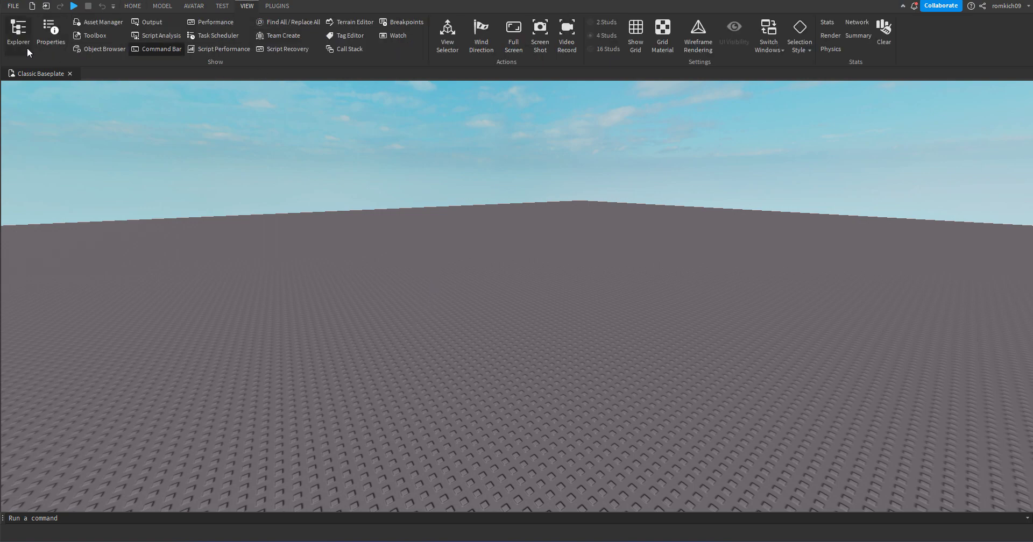
{"action": "left_click", "coordinate": [26, 46]}
{"action": "left_click", "coordinate": [52, 43]}
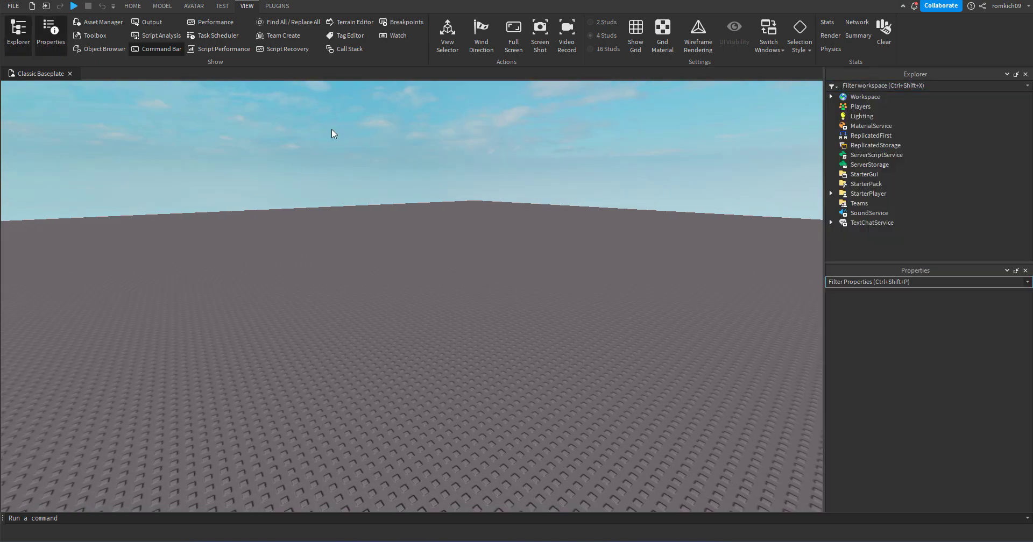
Step: Spawn an R6 character from the creator's own username with the Load Character plugin, and close the plugin window
{"action": "left_click", "coordinate": [277, 6]}
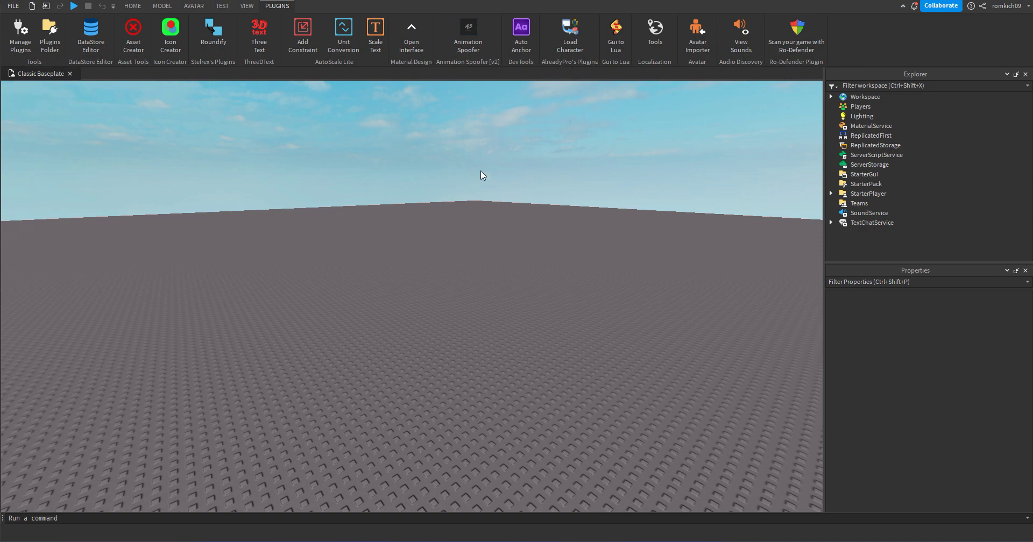
{"action": "left_click", "coordinate": [570, 48]}
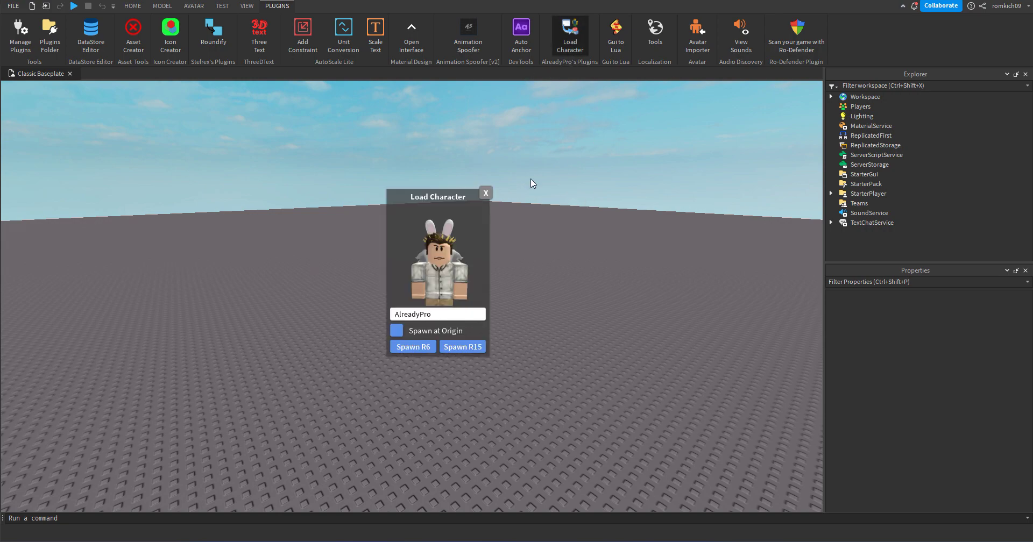
{"action": "mouse_move", "coordinate": [448, 195]}
{"action": "left_mouse_down"}
{"action": "mouse_move", "coordinate": [385, 191]}
{"action": "mouse_move", "coordinate": [458, 210]}
{"action": "mouse_move", "coordinate": [461, 169]}
{"action": "mouse_move", "coordinate": [455, 197]}
{"action": "left_mouse_up"}
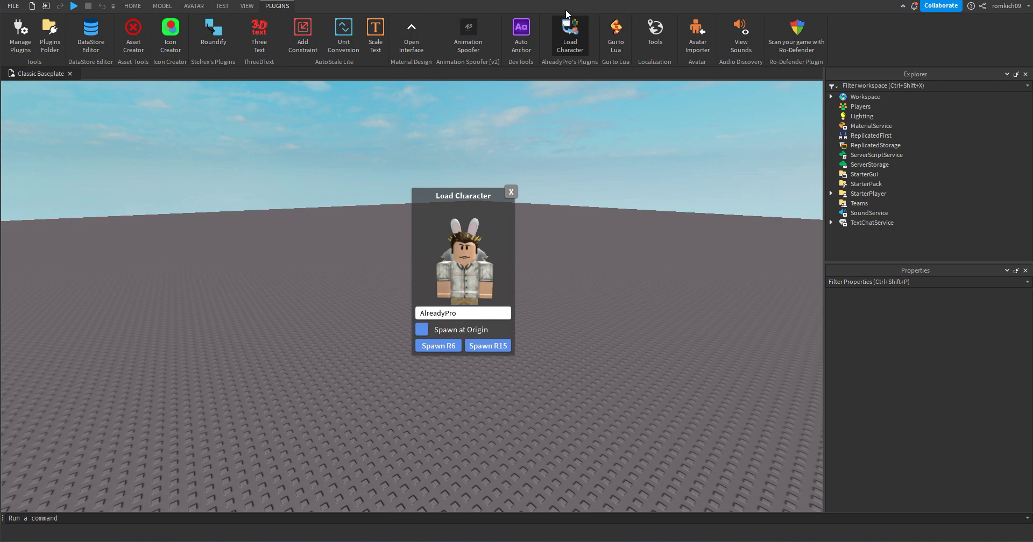
{"action": "double_click", "coordinate": [427, 313]}
{"action": "type", "text": "romkich09"}
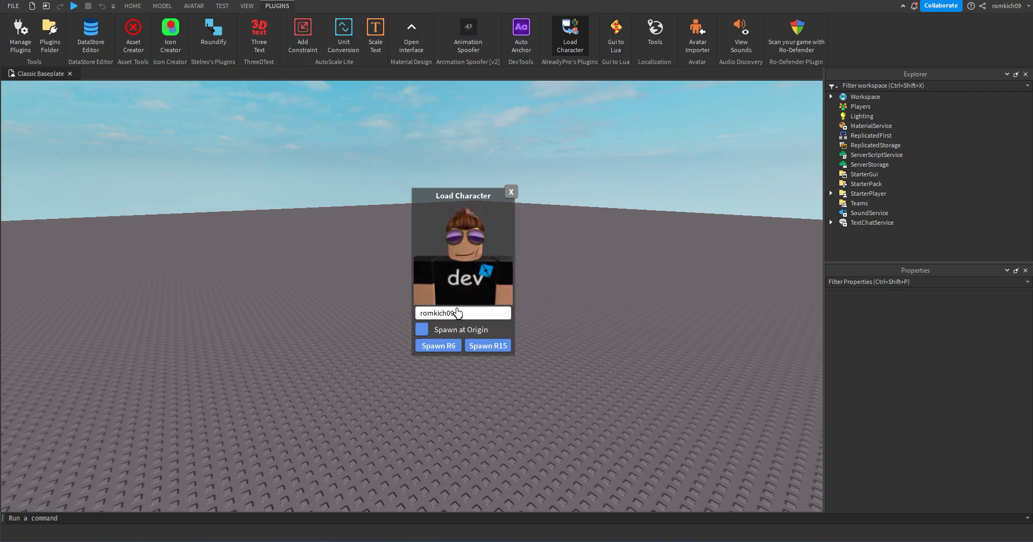
{"action": "left_click_drag", "start_coordinate": [460, 223], "coordinate": [463, 235]}
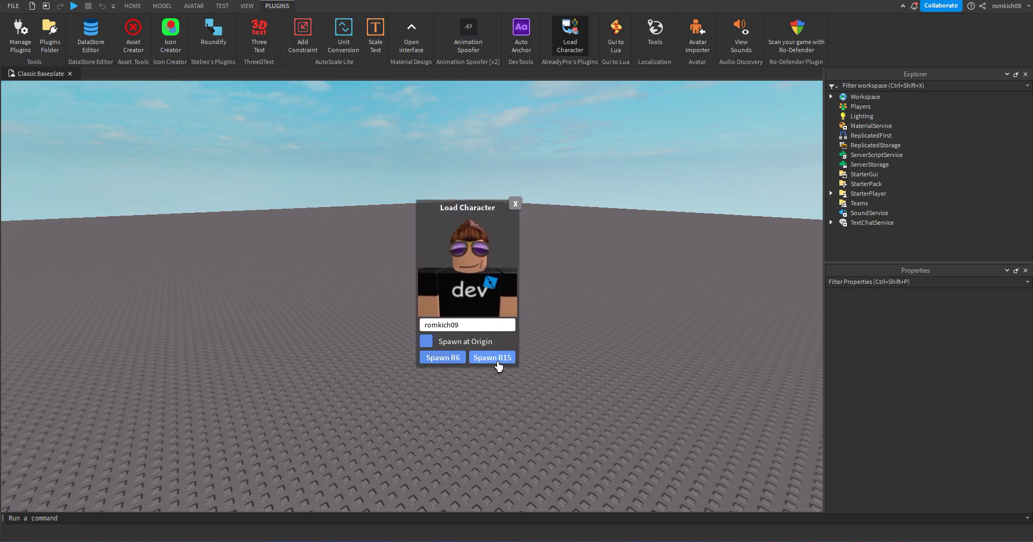
{"action": "left_click", "coordinate": [441, 358]}
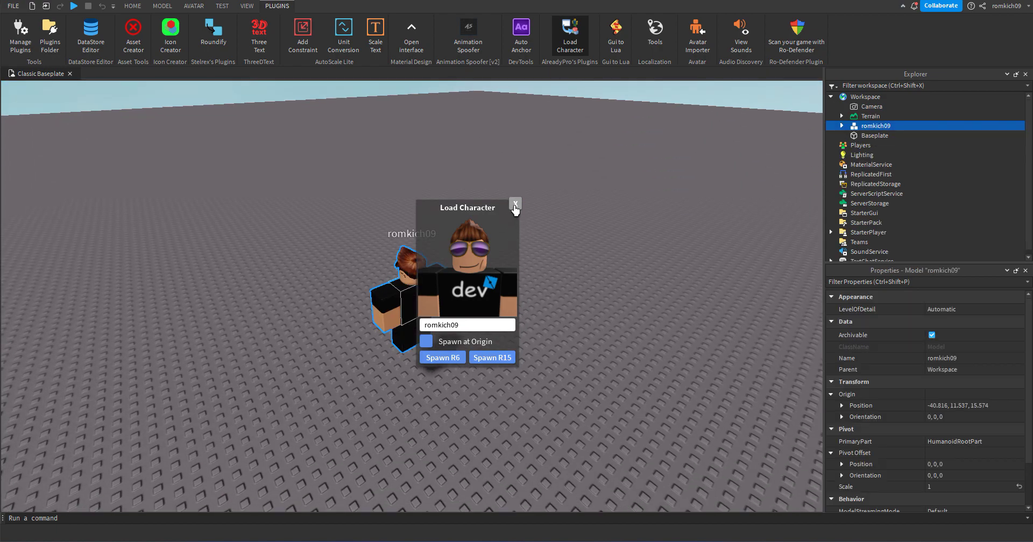
{"action": "left_click", "coordinate": [516, 203]}
Step: Move the floating character down onto the baseplate and reselect its model
{"action": "right_click_drag", "start_coordinate": [488, 264], "coordinate": [489, 263]}
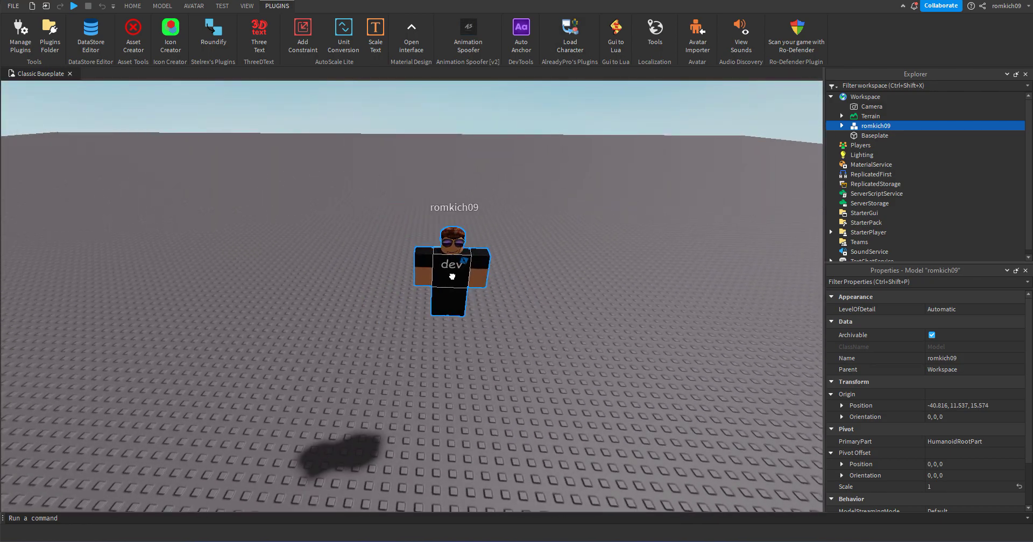
{"action": "left_click_drag", "start_coordinate": [452, 276], "coordinate": [409, 396]}
{"action": "left_click", "coordinate": [456, 424]}
{"action": "right_click_drag", "start_coordinate": [456, 423], "coordinate": [456, 424]}
{"action": "key", "text": "w"}
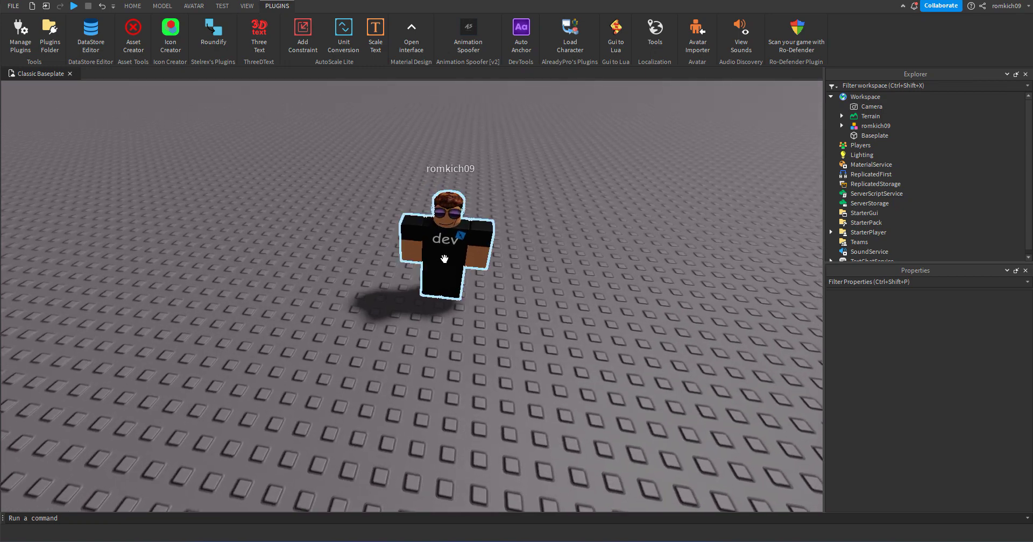
{"action": "left_click", "coordinate": [453, 231]}
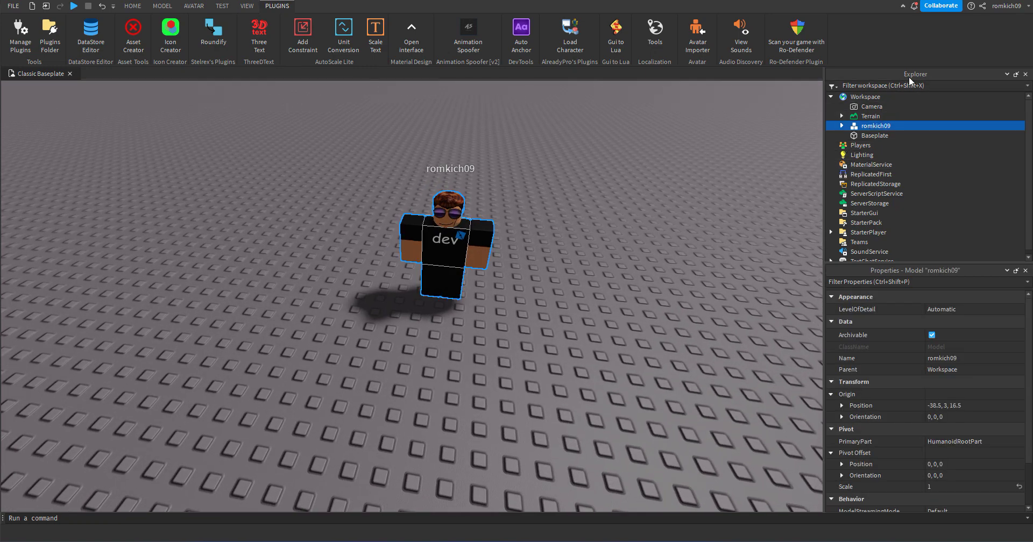
Step: Add a Dialog object to the Head of the character model and select it
{"action": "left_click", "coordinate": [841, 125]}
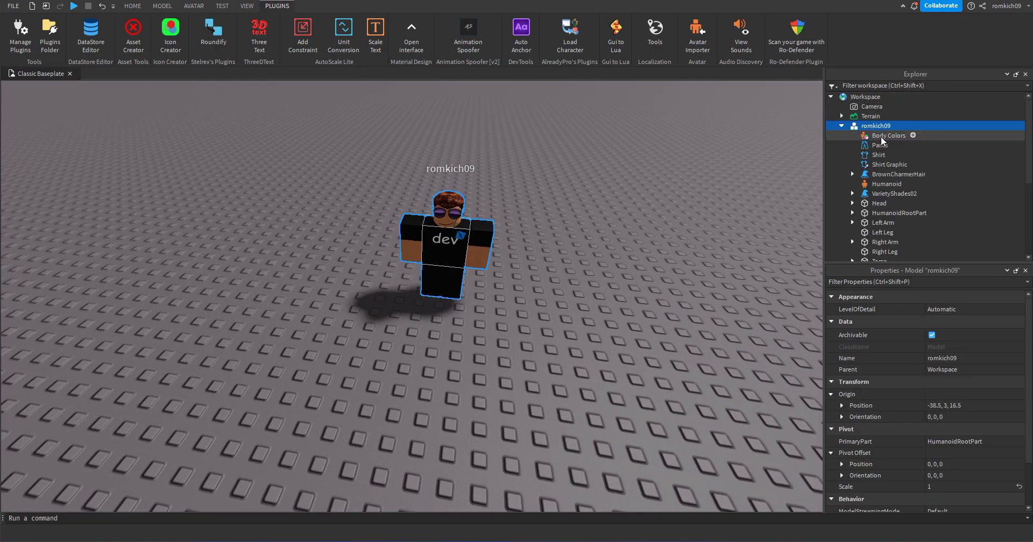
{"action": "scroll", "coordinate": [885, 162], "scroll_direction": "down", "scroll_amount": 3}
{"action": "scroll", "coordinate": [885, 162], "scroll_direction": "up", "scroll_amount": 3}
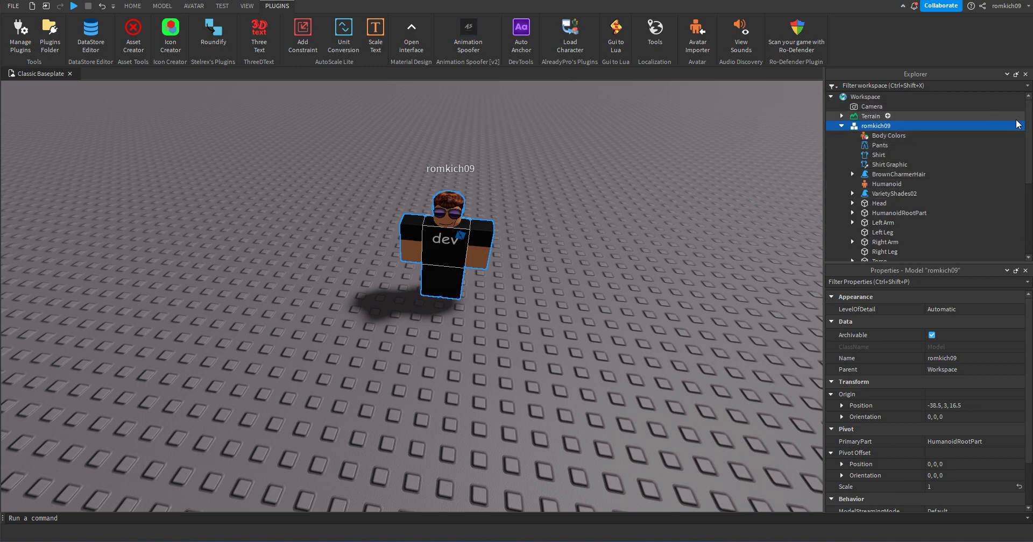
{"action": "left_click_drag", "start_coordinate": [1030, 123], "coordinate": [1030, 132]}
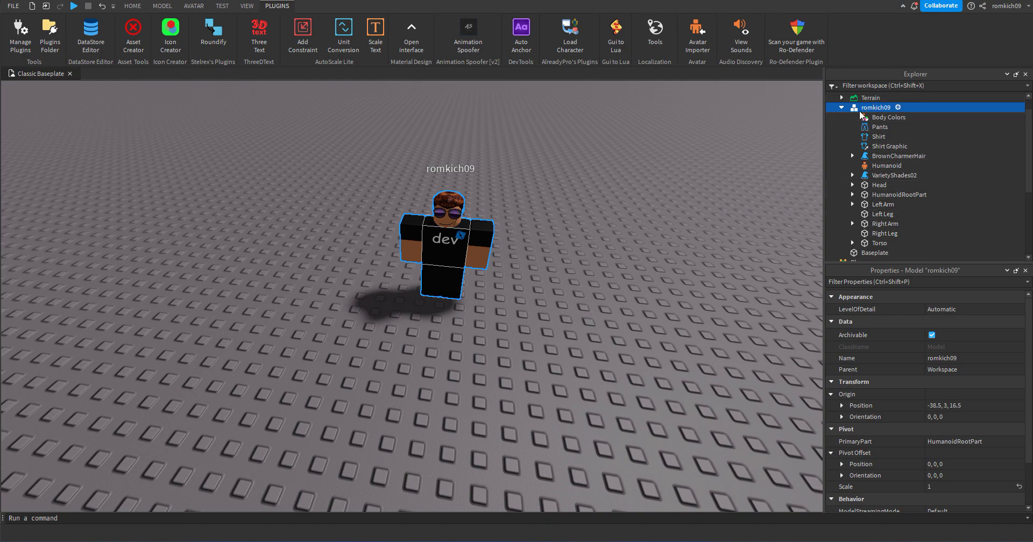
{"action": "left_click", "coordinate": [865, 184]}
{"action": "left_click", "coordinate": [852, 186]}
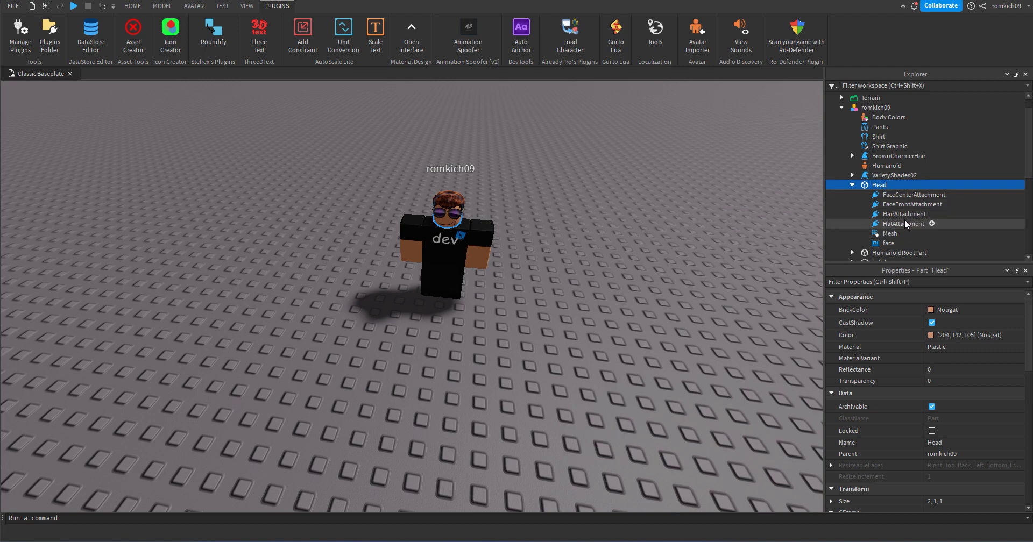
{"action": "left_click", "coordinate": [894, 185]}
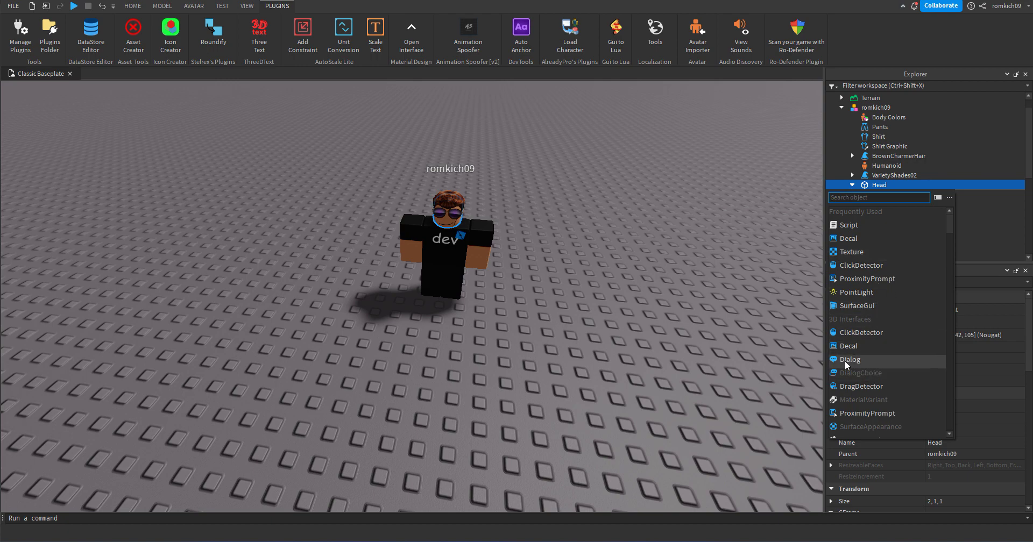
{"action": "type", "text": "dia"}
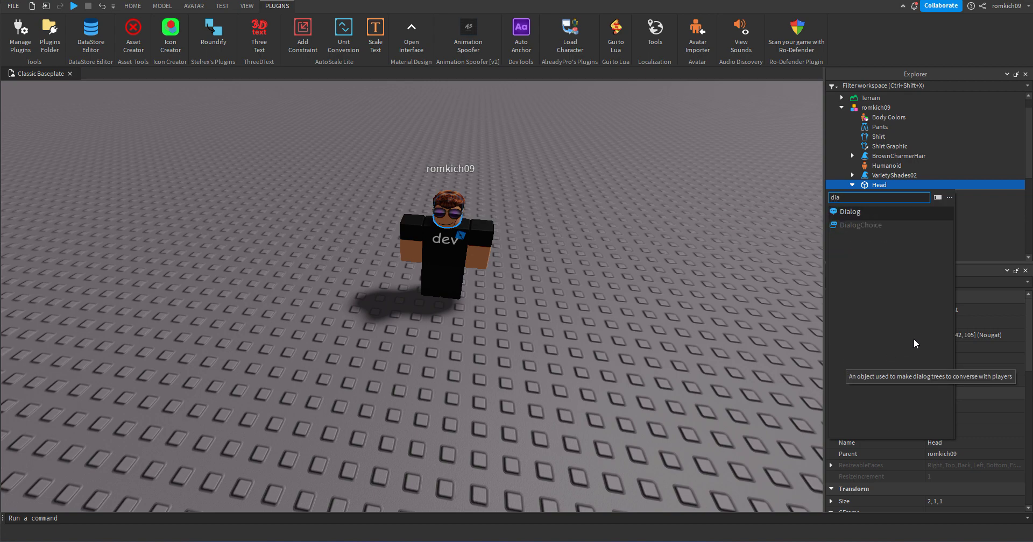
{"action": "left_click", "coordinate": [853, 210]}
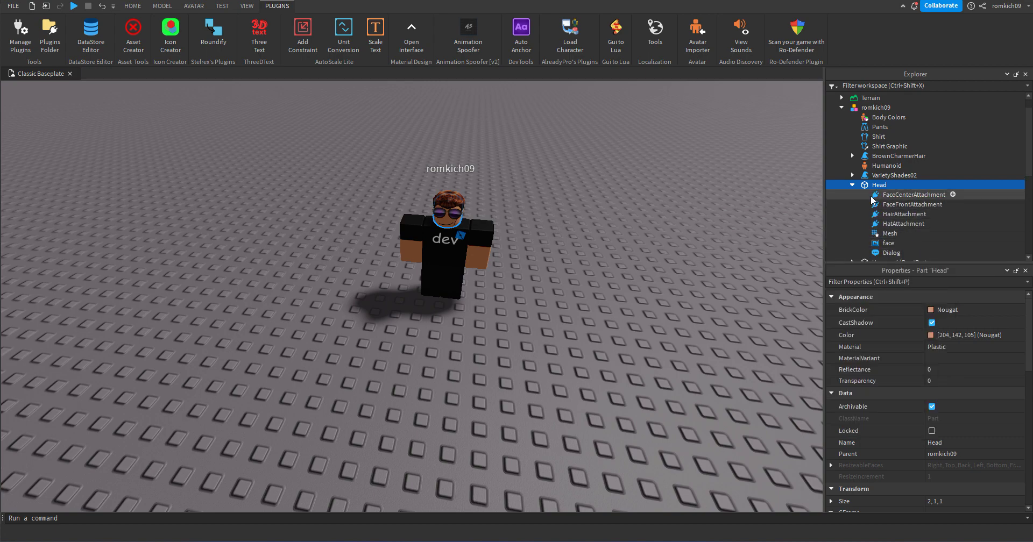
{"action": "scroll", "coordinate": [885, 250], "scroll_direction": "down", "scroll_amount": 4}
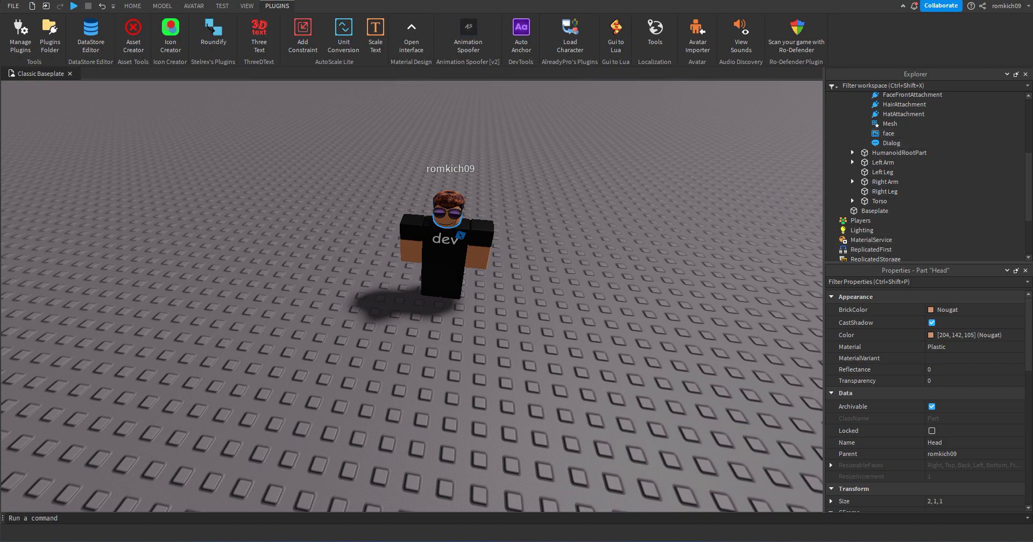
{"action": "scroll", "coordinate": [910, 161], "scroll_direction": "up", "scroll_amount": 1}
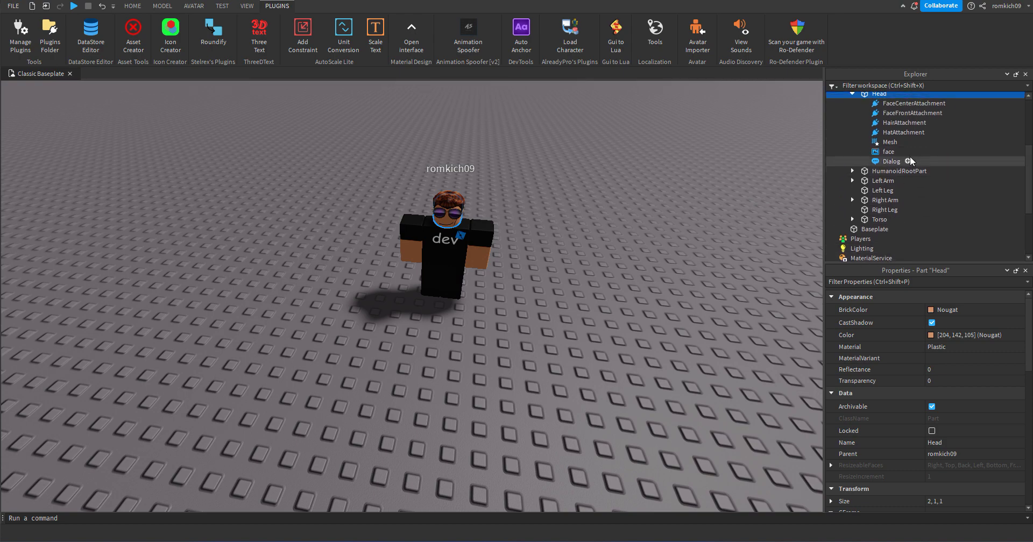
{"action": "left_click", "coordinate": [878, 161]}
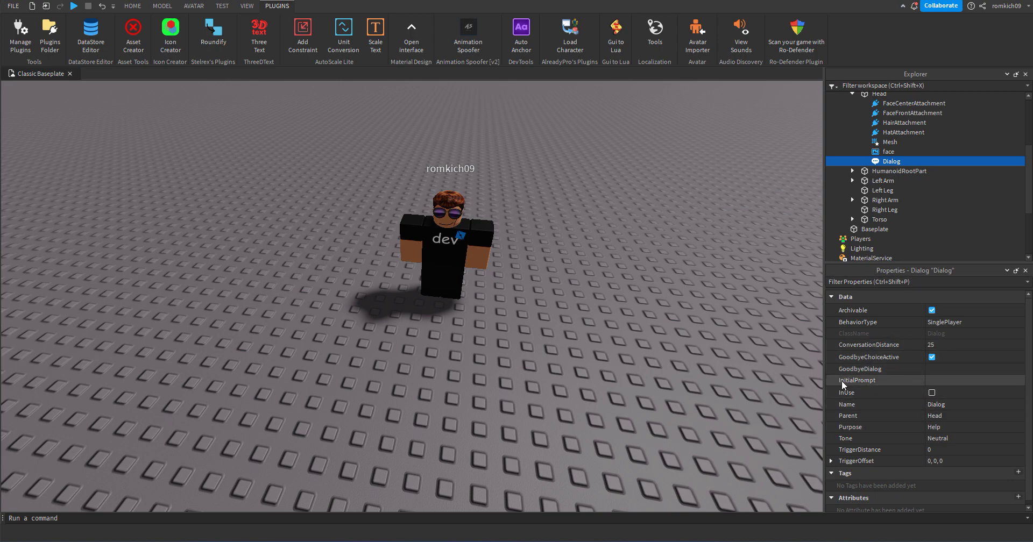
{"action": "left_click", "coordinate": [937, 371]}
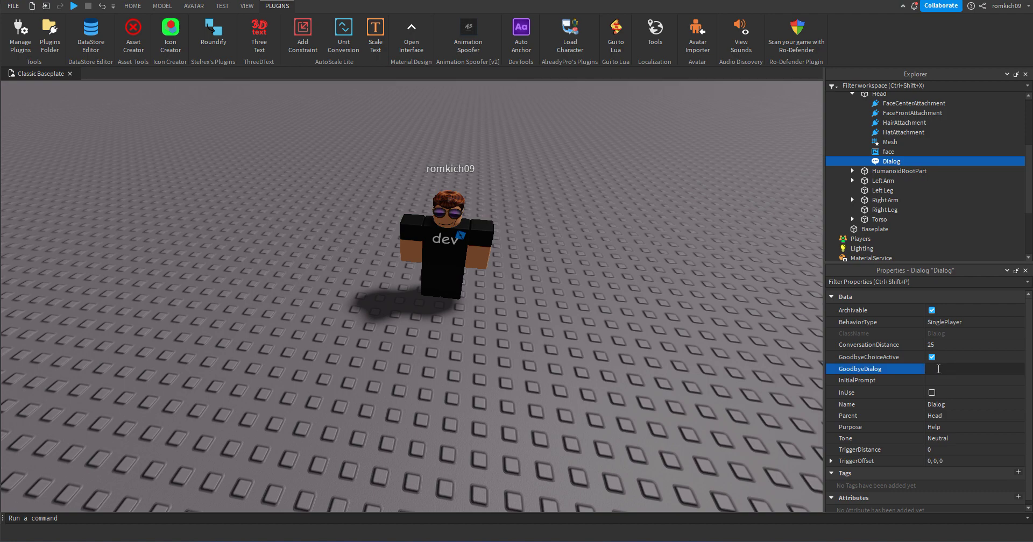
{"action": "type", "text": "Goodybe!"}
{"action": "key", "text": "Return"}
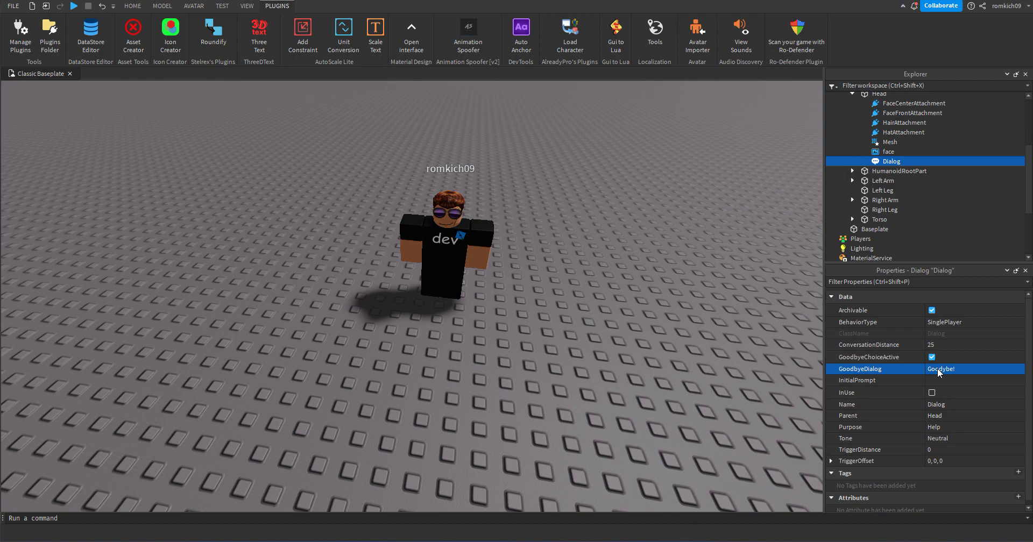
Step: Set the GoodbyeDialog text of the Dialog object to "Cya!"
{"action": "left_click", "coordinate": [936, 370]}
{"action": "type", "text": "Cya"}
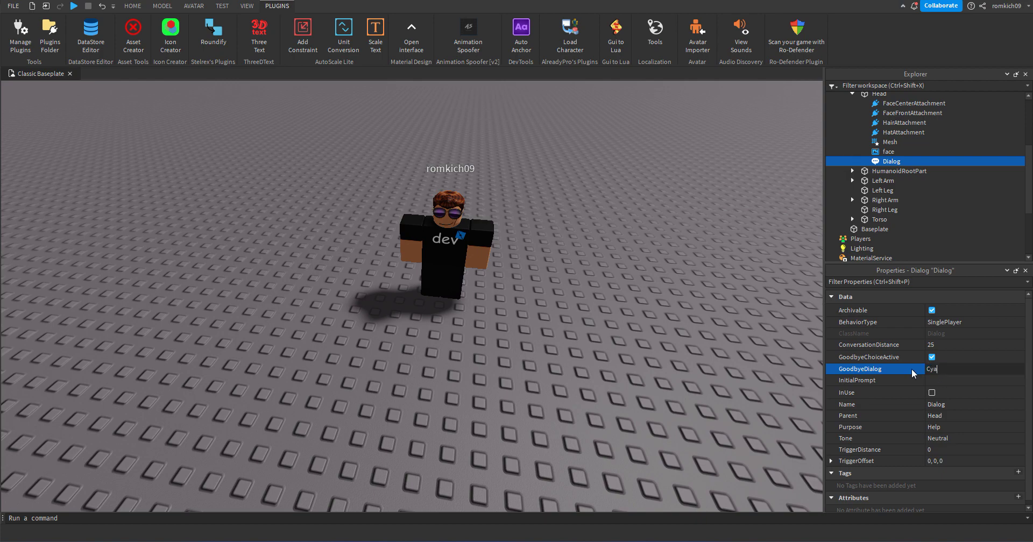
{"action": "type", "text": "!"}
{"action": "key", "text": "Return"}
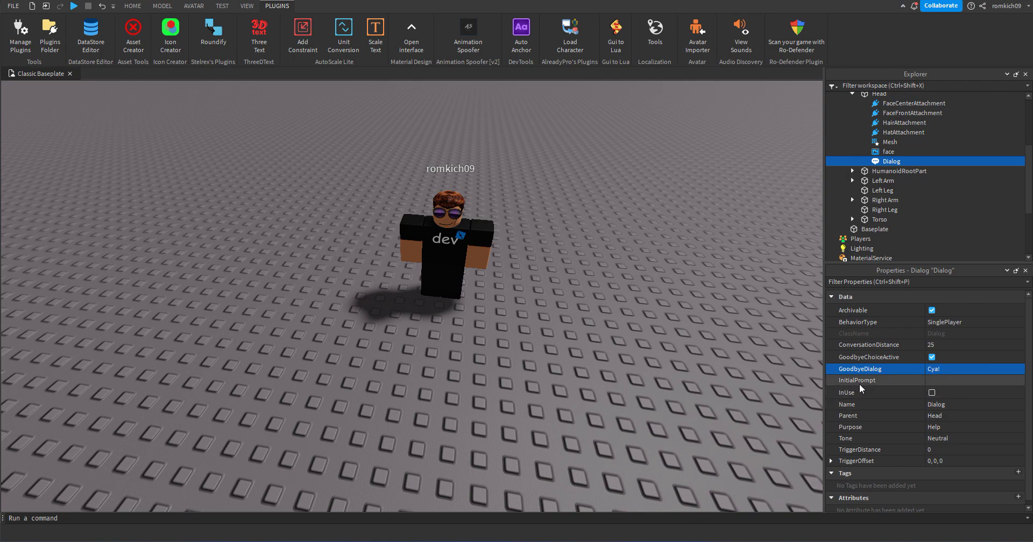
Step: Set the InitialPrompt of the Dialog object to "Was this helpful?"
{"action": "left_click", "coordinate": [940, 381]}
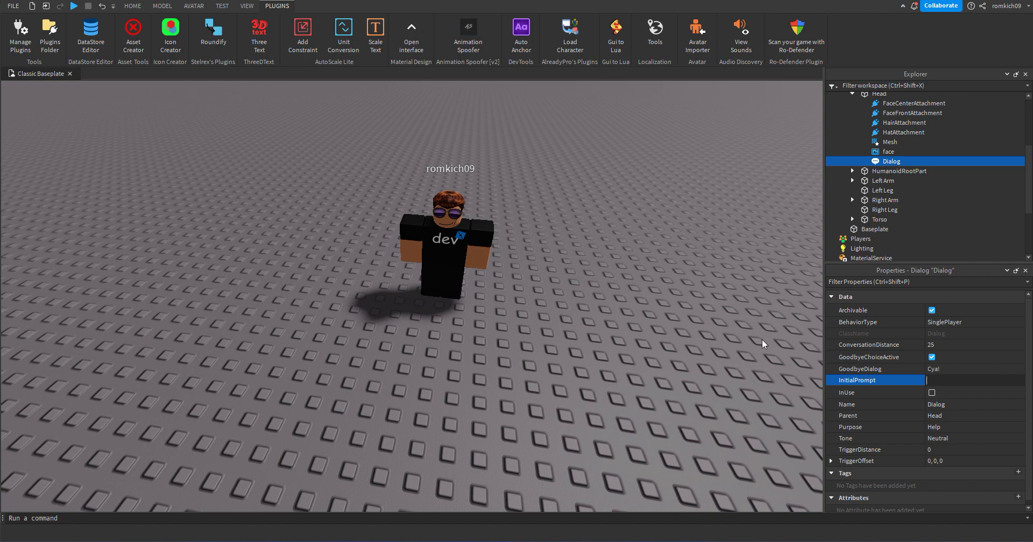
{"action": "type", "text": "Was this helpful?"}
{"action": "key", "text": "Return"}
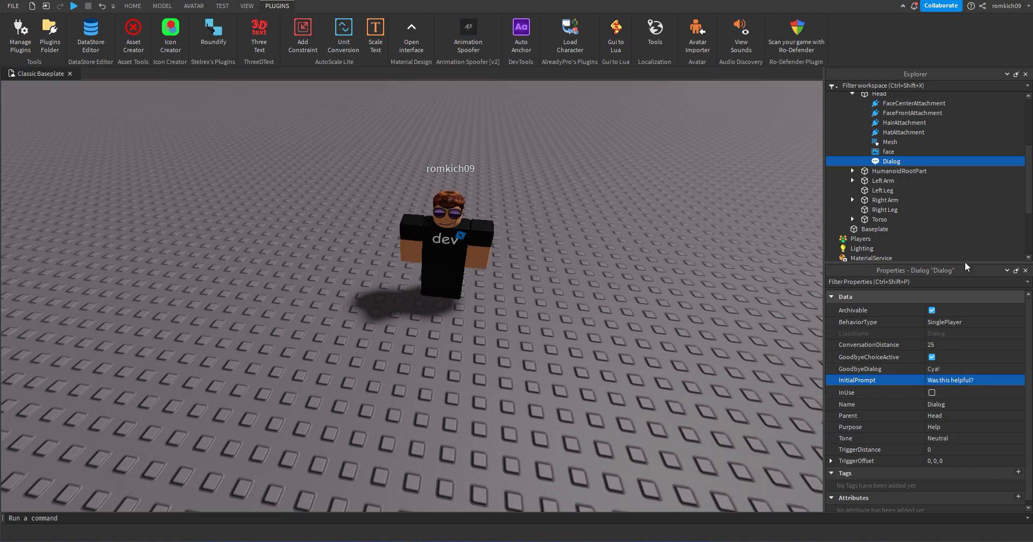
Step: Add a DialogChoice object inside the Dialog and select it
{"action": "mouse_move", "coordinate": [889, 160]}
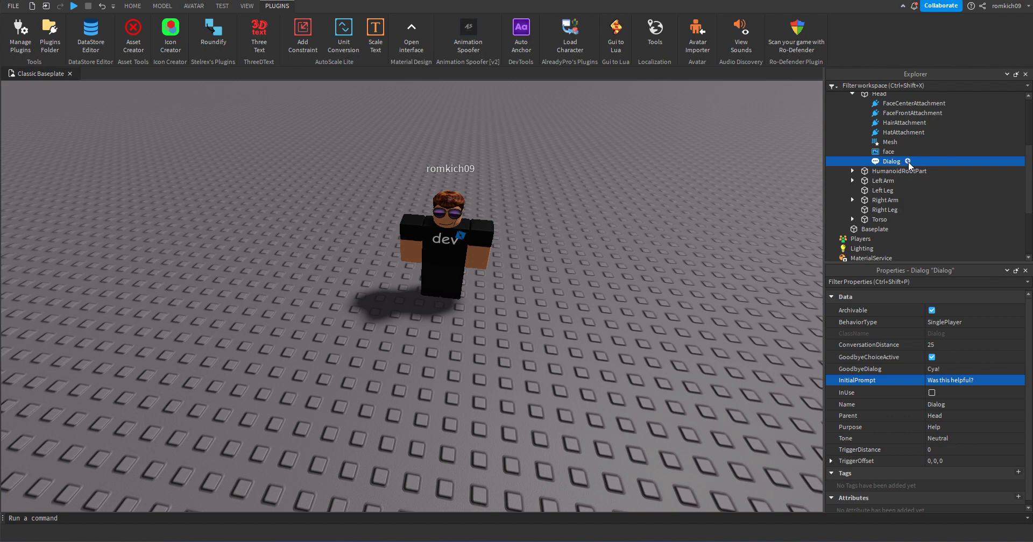
{"action": "left_click", "coordinate": [908, 161]}
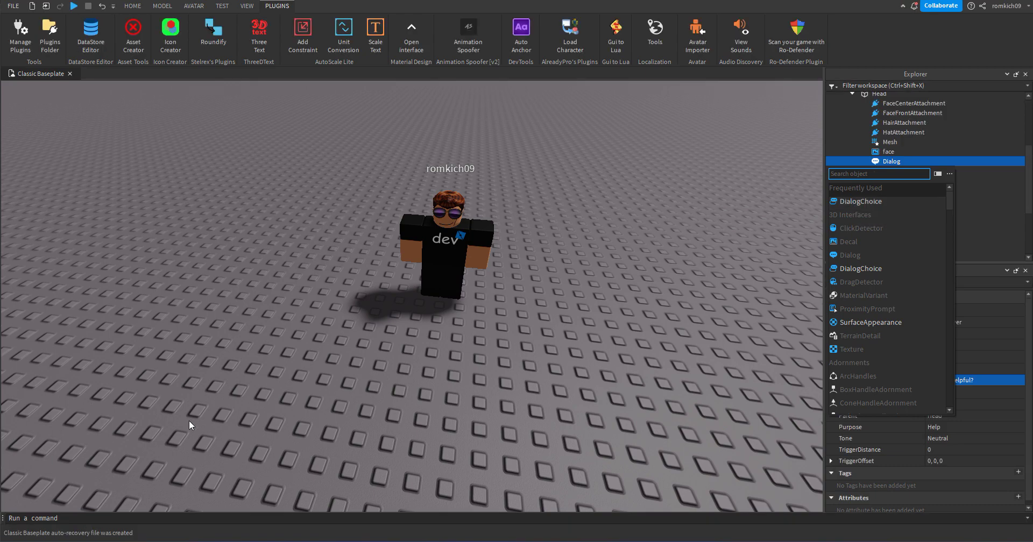
{"action": "left_click", "coordinate": [874, 202]}
{"action": "left_click", "coordinate": [905, 173]}
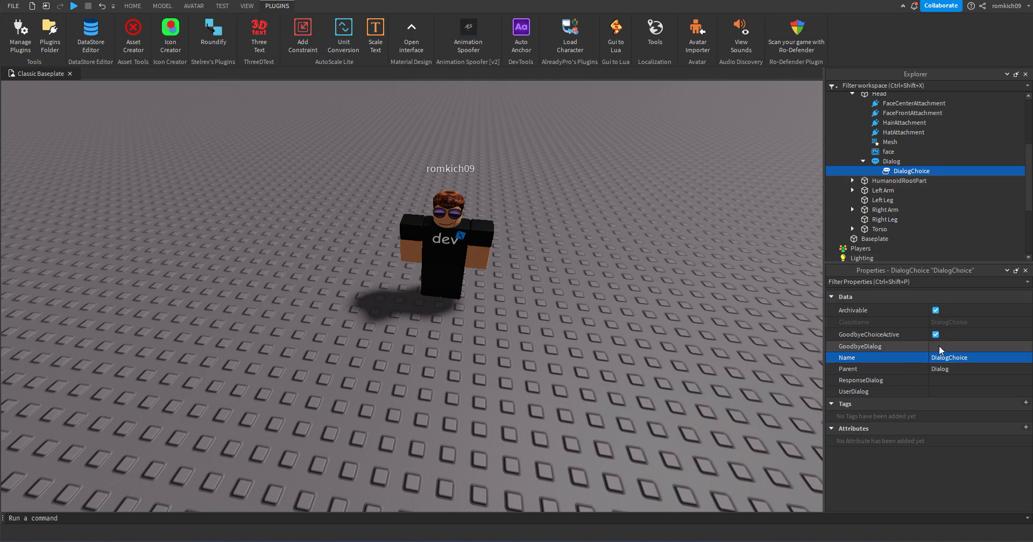
Step: Set the DialogChoice's GoodbyeDialog to "Cya!" and its UserDialog to "Yes it was!"
{"action": "left_click", "coordinate": [939, 346]}
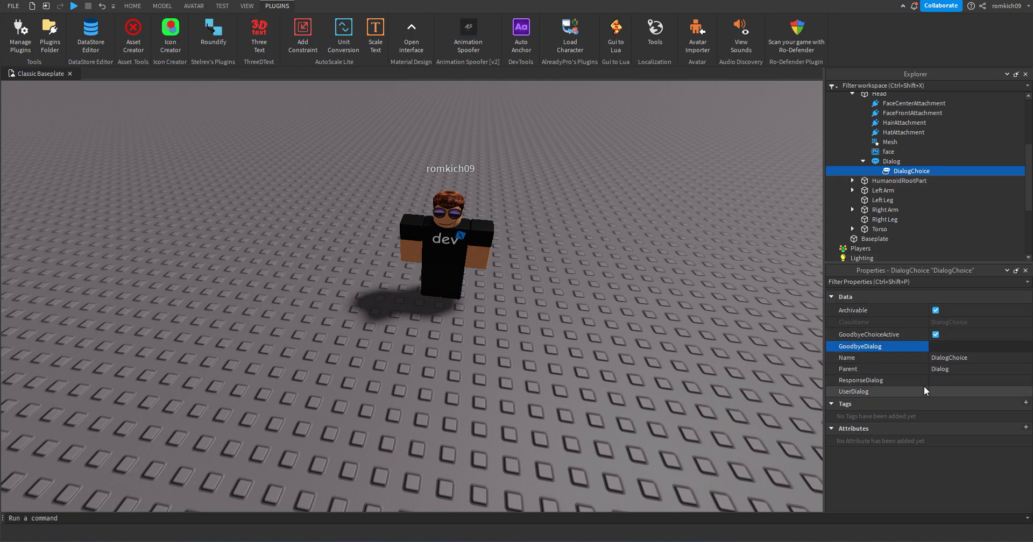
{"action": "type", "text": "Cya!"}
{"action": "key", "text": "Return"}
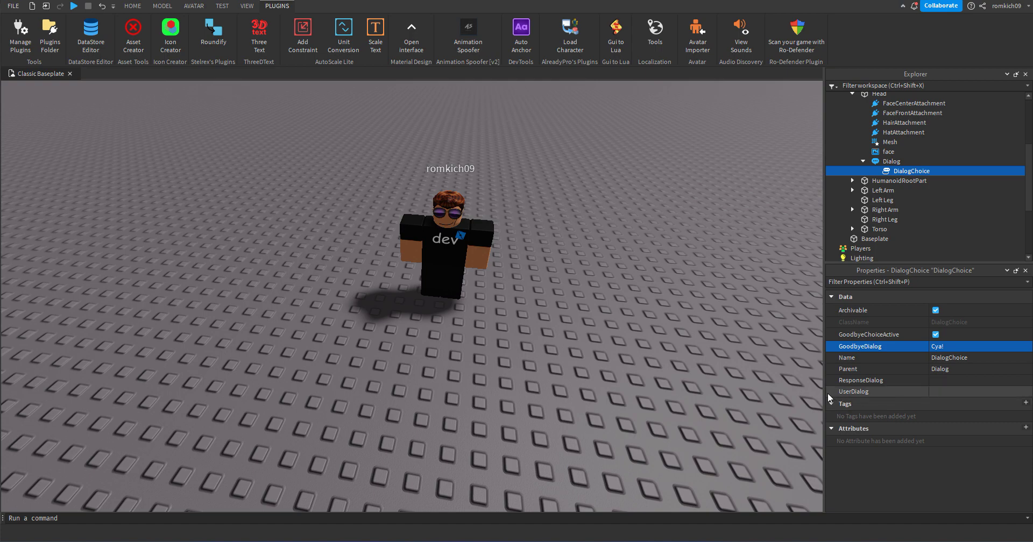
{"action": "left_click", "coordinate": [946, 392]}
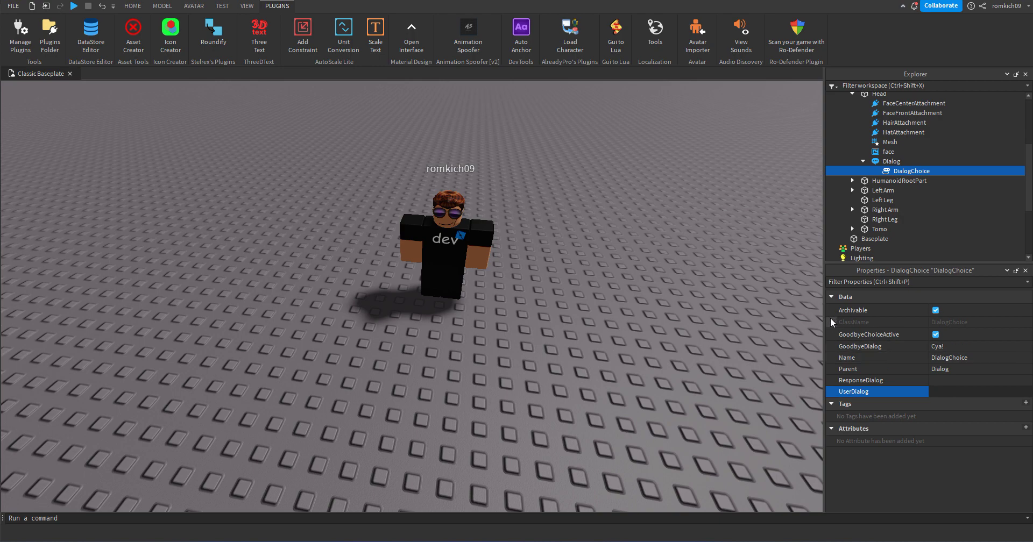
{"action": "type", "text": "Yes"}
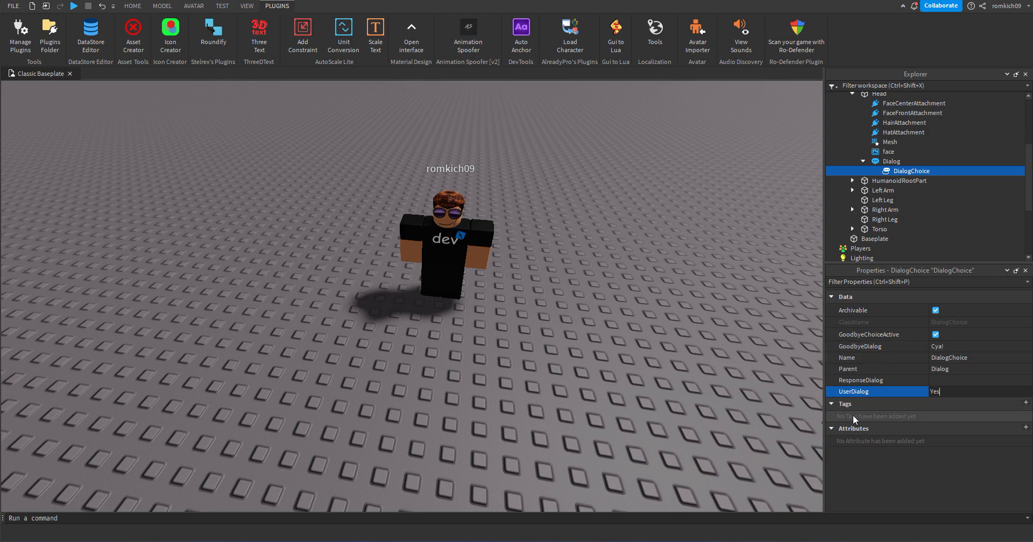
{"action": "type", "text": " it was!"}
{"action": "key", "text": "Return"}
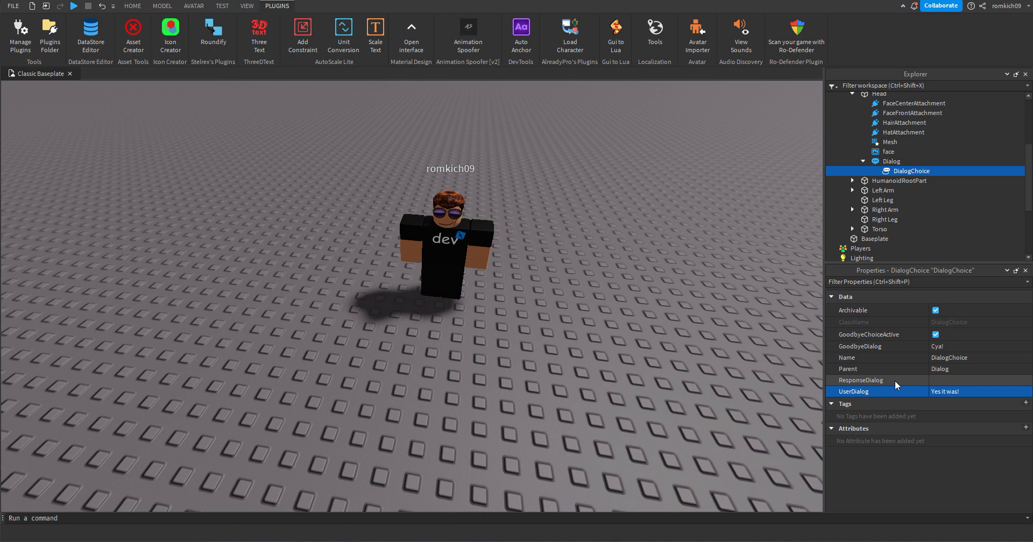
Step: Set the DialogChoice's ResponseDialog to "You're welcome!"
{"action": "left_click", "coordinate": [953, 381]}
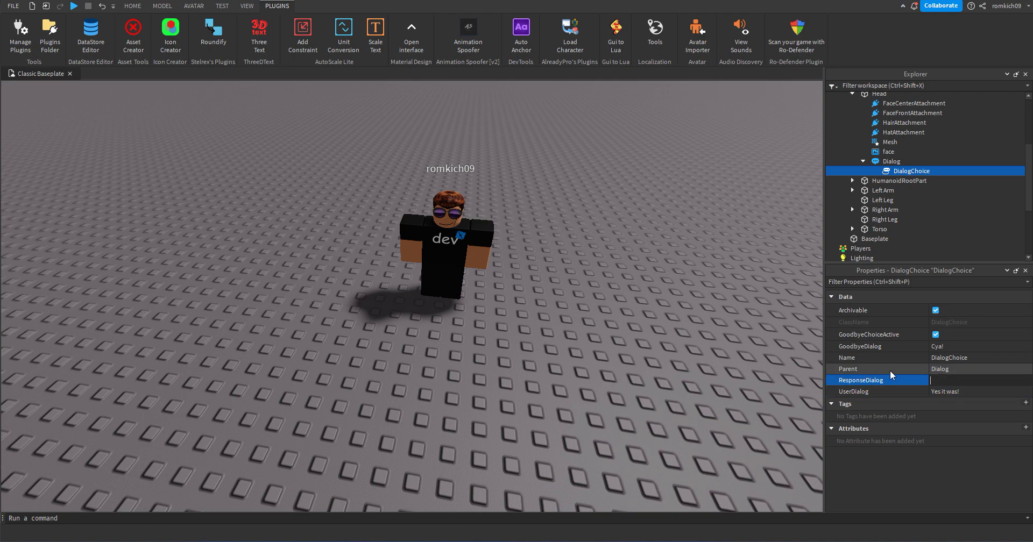
{"action": "type", "text": "Upo"}
{"action": "key", "text": "ctrl+a"}
{"action": "type", "text": "You'r"}
{"action": "key", "text": "BackSpace"}
{"action": "type", "text": "'re wecl"}
{"action": "key", "text": "BackSpace"}
{"action": "key", "text": "BackSpace"}
{"action": "type", "text": "lcome!"}
{"action": "key", "text": "Return"}
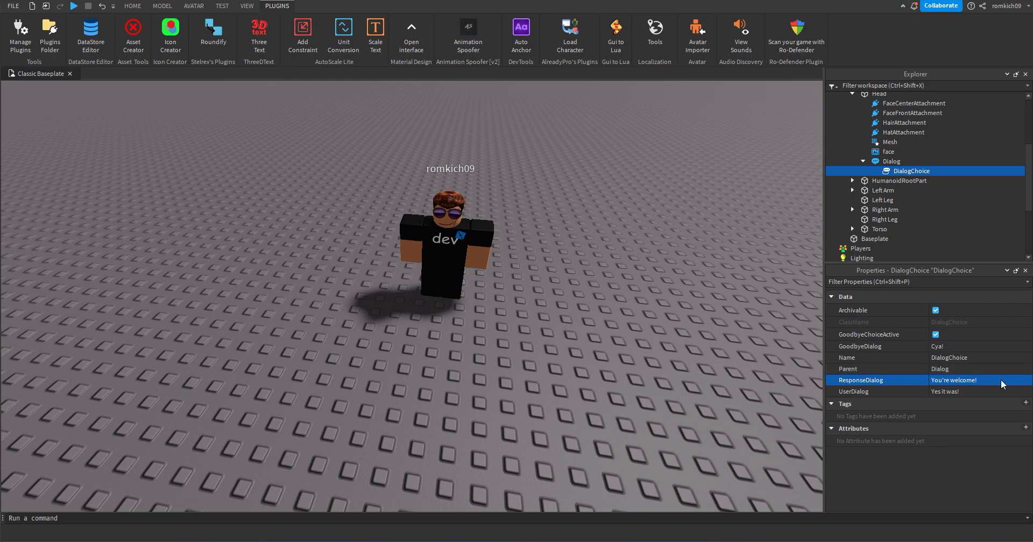
Step: Start a playtest of the place and walk the player character up to the NPC with the dialog bubble
{"action": "left_click", "coordinate": [582, 331]}
{"action": "scroll", "coordinate": [582, 303], "scroll_direction": "down", "scroll_amount": 3}
{"action": "right_click_drag", "start_coordinate": [582, 332], "coordinate": [582, 302]}
{"action": "scroll", "coordinate": [582, 302], "scroll_direction": "up", "scroll_amount": 3}
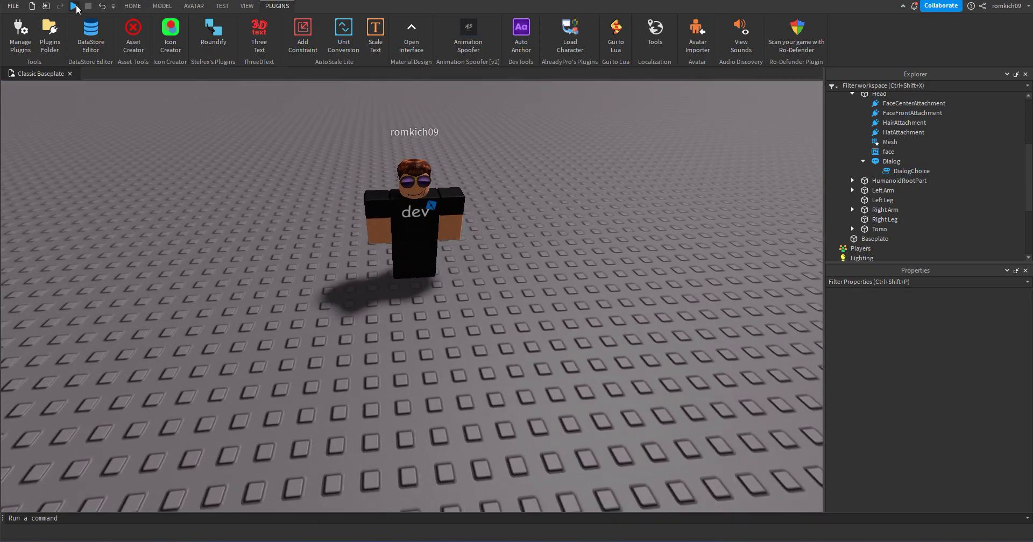
{"action": "left_click", "coordinate": [75, 6]}
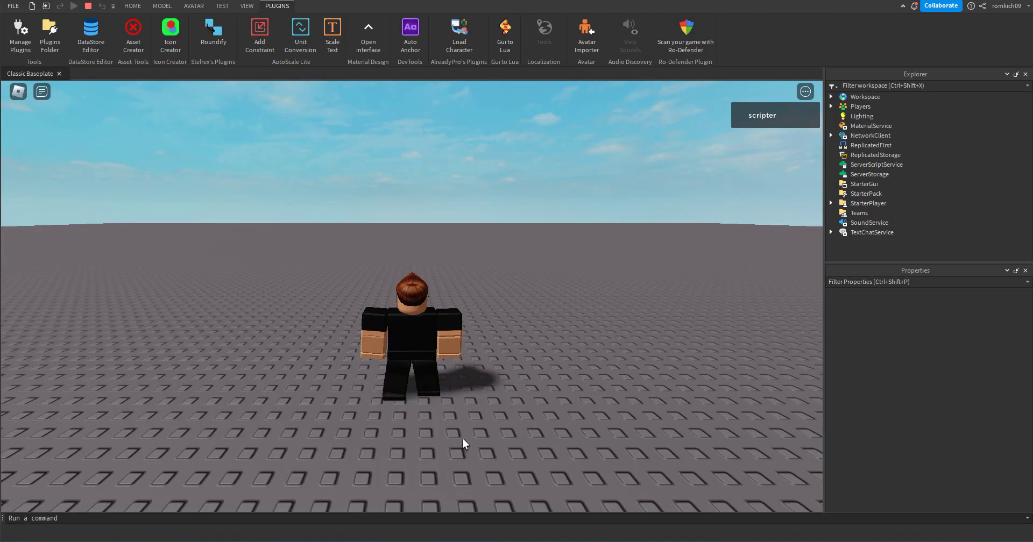
{"action": "key", "text": "w"}
{"action": "right_click_drag", "start_coordinate": [541, 402], "coordinate": [541, 403]}
{"action": "key", "text": "w"}
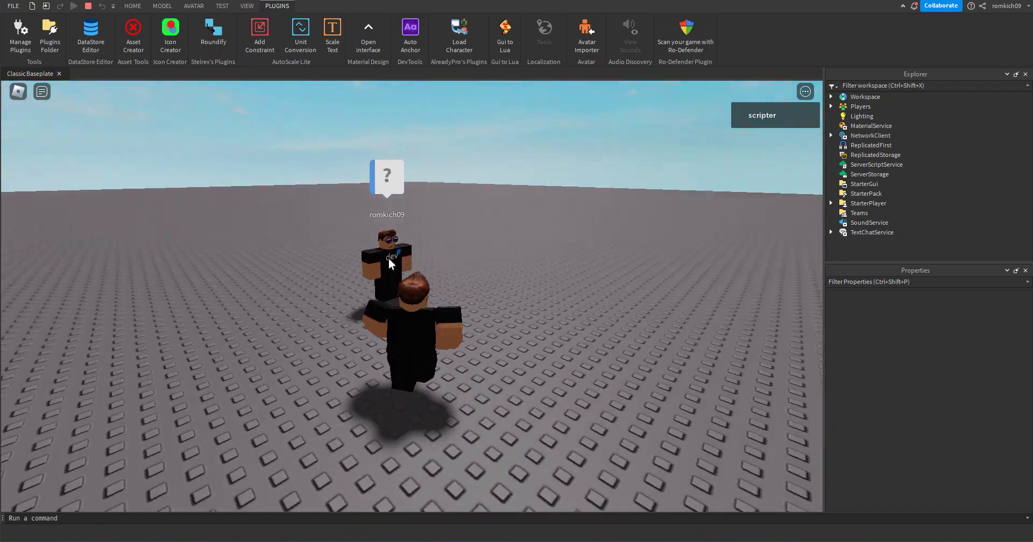
{"action": "key", "text": "w"}
{"action": "right_click_drag", "start_coordinate": [388, 259], "coordinate": [389, 259]}
{"action": "key", "text": "shift"}
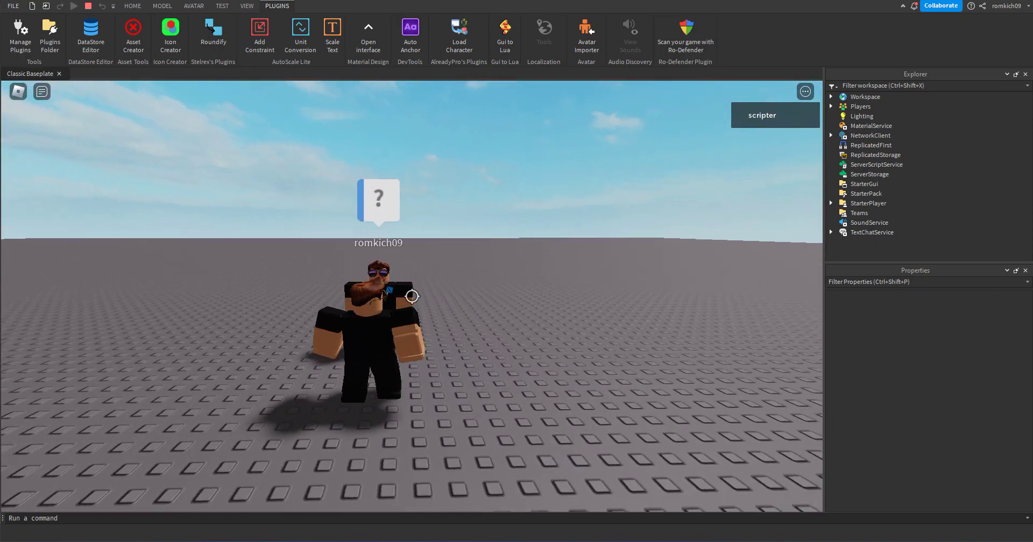
Step: Start the conversation with the NPC and answer its prompt with the goodbye reply "Cya!"
{"action": "key", "text": "shift"}
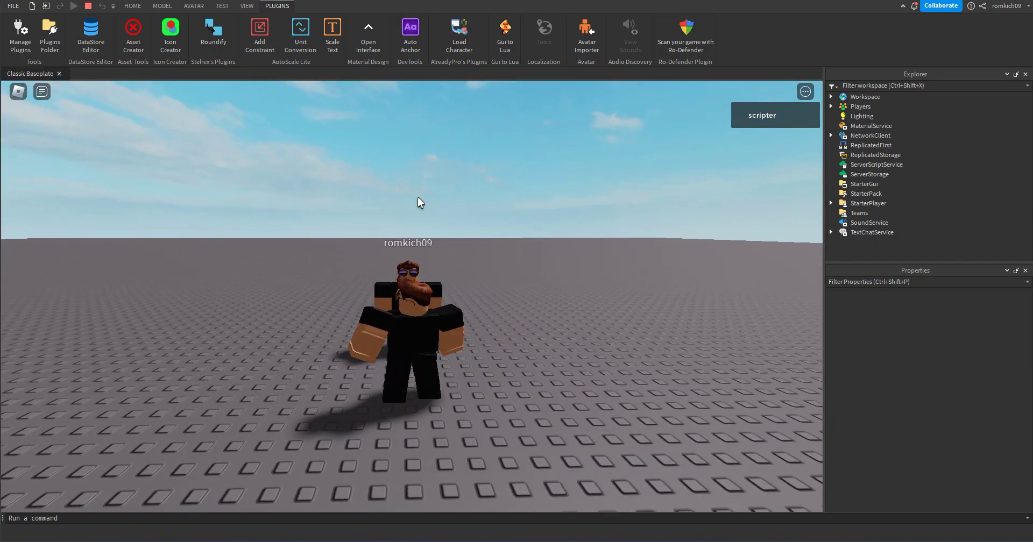
{"action": "right_click_drag", "start_coordinate": [489, 251], "coordinate": [489, 250]}
{"action": "right_click_drag", "start_coordinate": [346, 193], "coordinate": [347, 194]}
{"action": "key", "text": "w"}
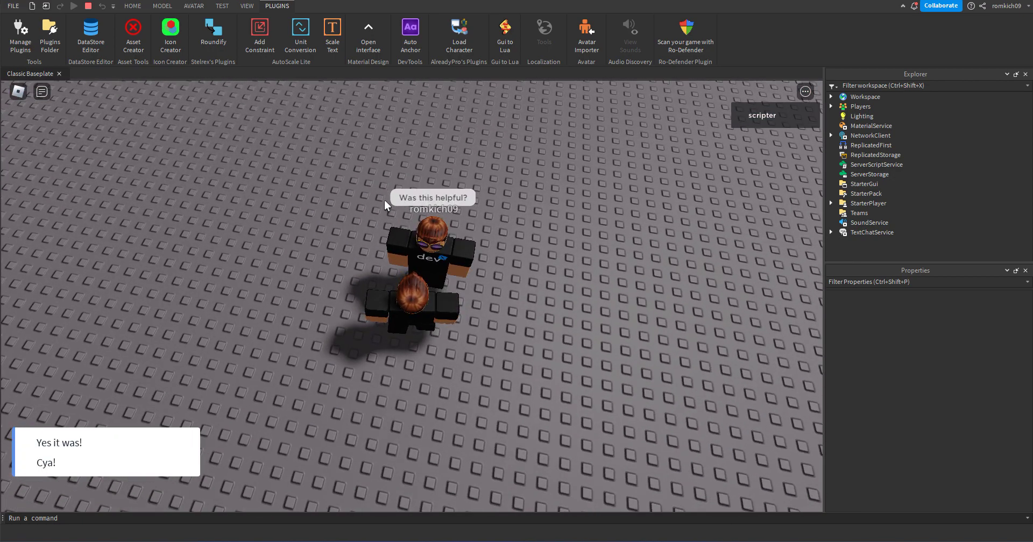
{"action": "left_click", "coordinate": [48, 464]}
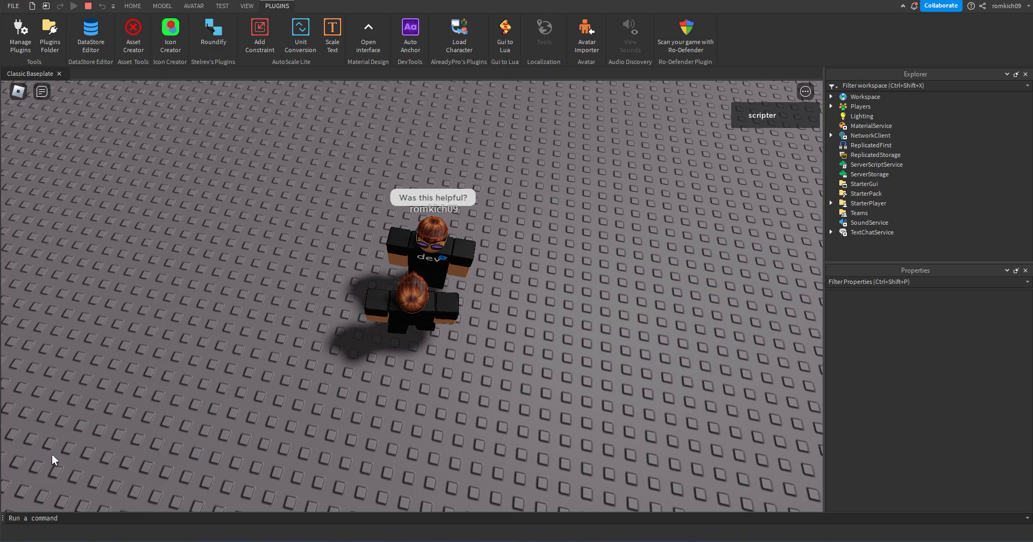
Step: Start the NPC's conversation again, choose the reply "Yes it was!" and view the speech bubbles of both characters
{"action": "key", "text": "s"}
{"action": "right_click_drag", "start_coordinate": [458, 224], "coordinate": [456, 295]}
{"action": "key", "text": "a"}
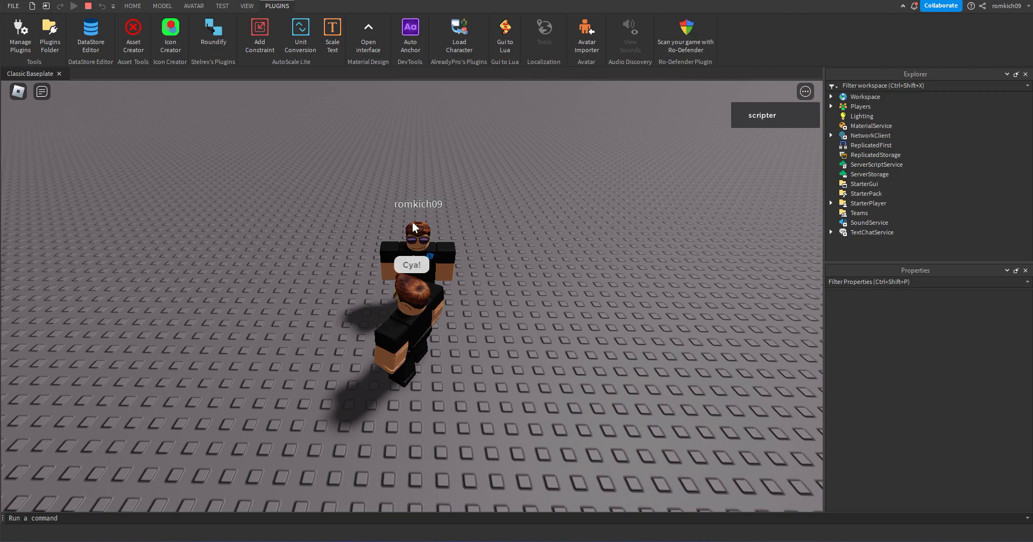
{"action": "right_click_drag", "start_coordinate": [460, 227], "coordinate": [418, 190]}
{"action": "left_click", "coordinate": [417, 194]}
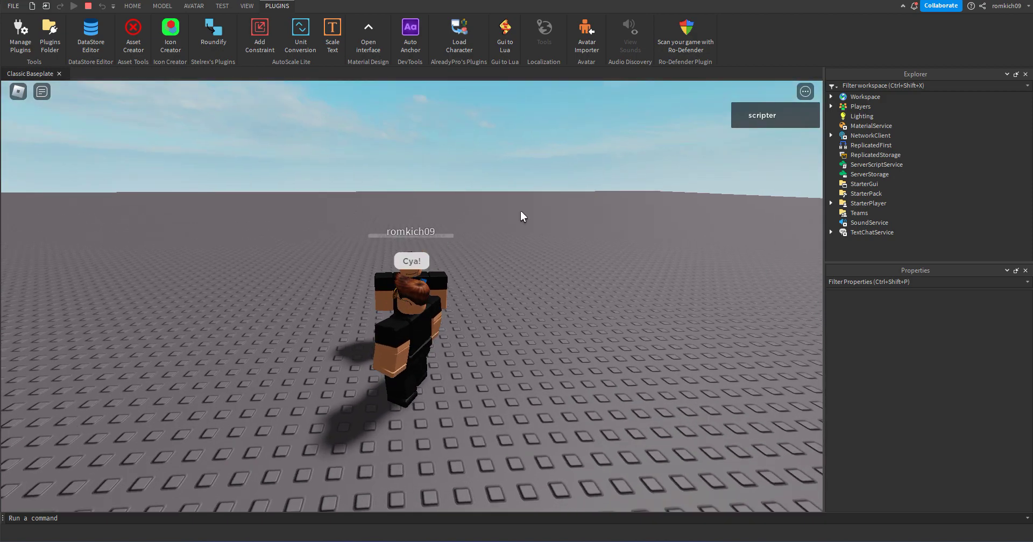
{"action": "right_click_drag", "start_coordinate": [223, 304], "coordinate": [323, 333]}
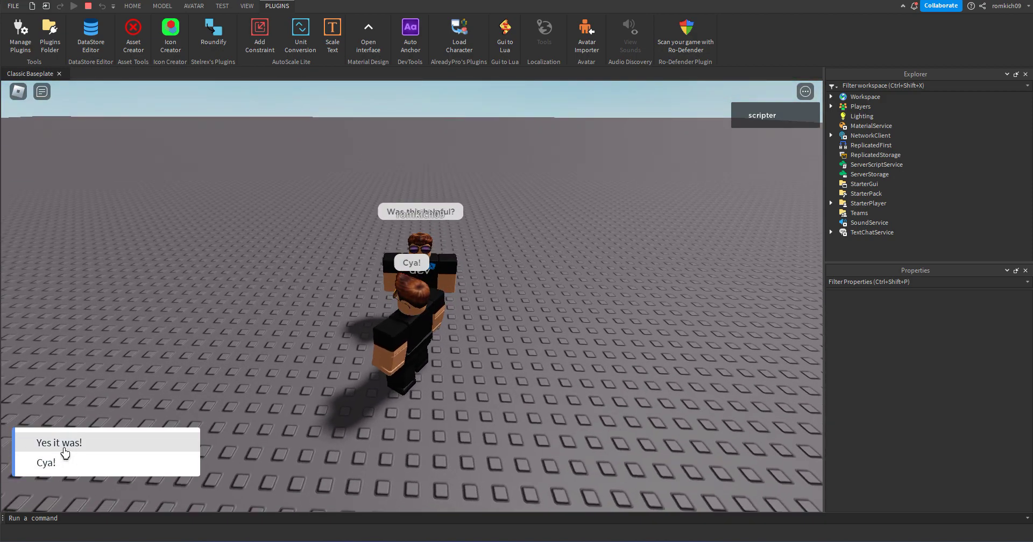
{"action": "left_click", "coordinate": [67, 444]}
{"action": "right_click_drag", "start_coordinate": [476, 302], "coordinate": [612, 263]}
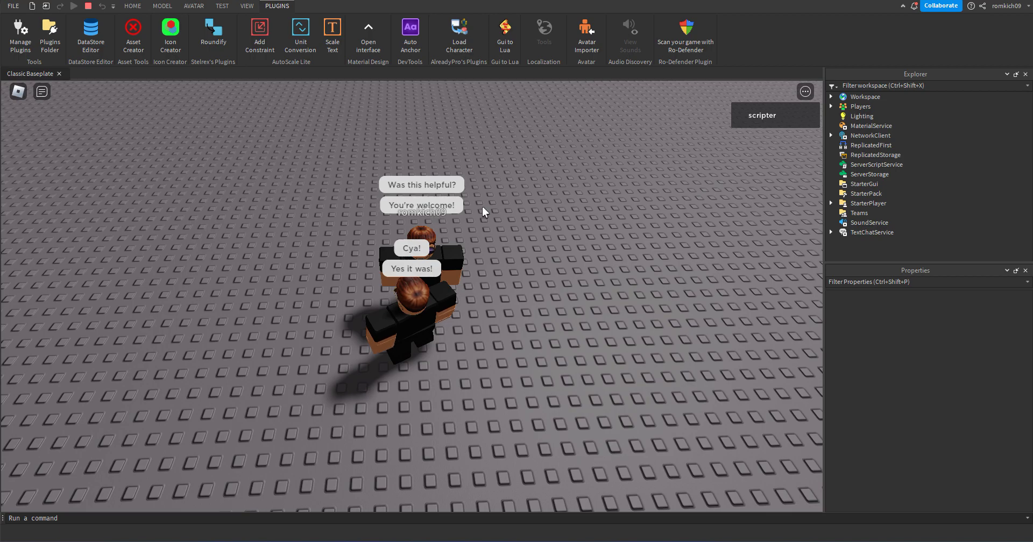
{"action": "right_click_drag", "start_coordinate": [458, 224], "coordinate": [412, 296]}
{"action": "scroll", "coordinate": [411, 296], "scroll_direction": "down", "scroll_amount": 3}
{"action": "right_click_drag", "start_coordinate": [599, 370], "coordinate": [599, 370]}
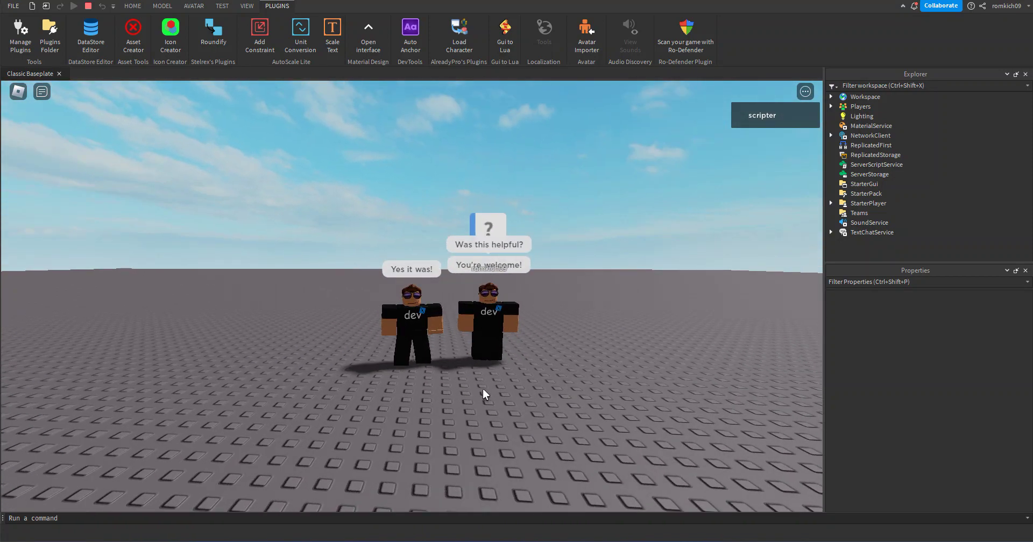